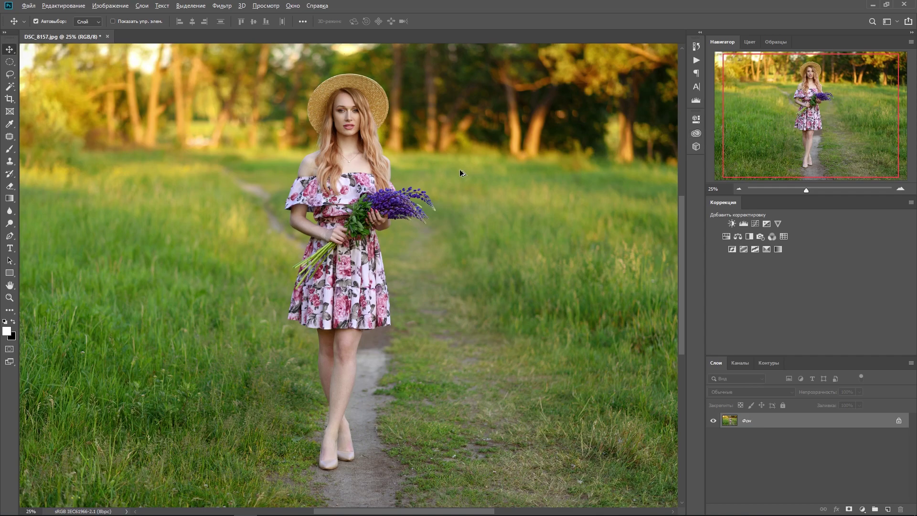
Fit the whole meadow photo in the window and launch the Camera Raw Filter
key("ctrl+0")
scroll(449, 167, "up", 1)
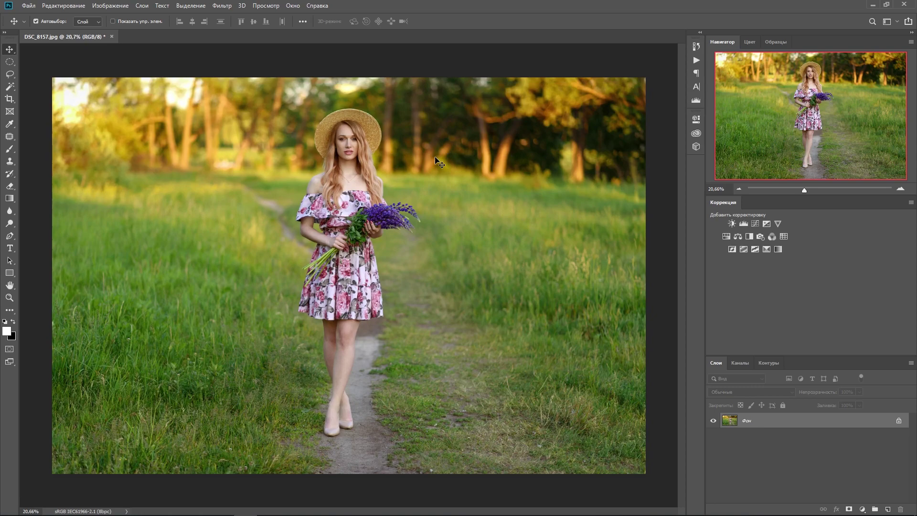
scroll(436, 159, "up", 1)
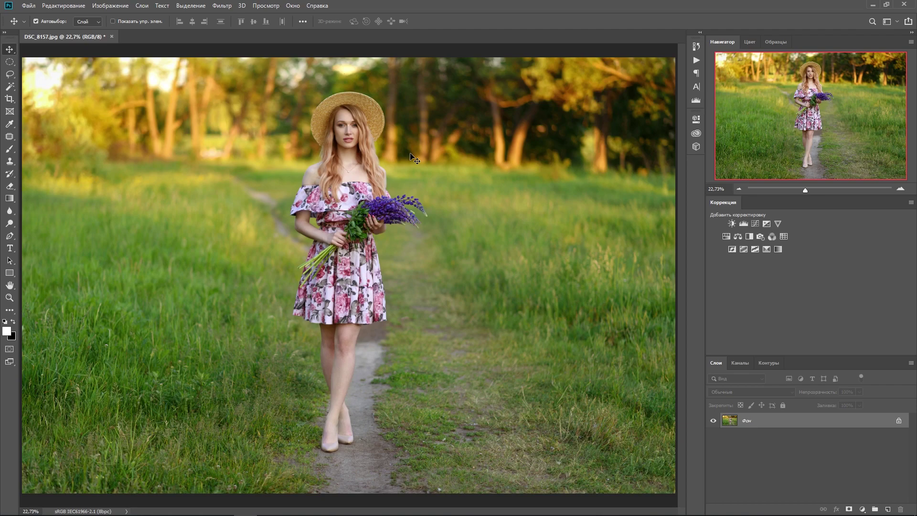
left_click(738, 188)
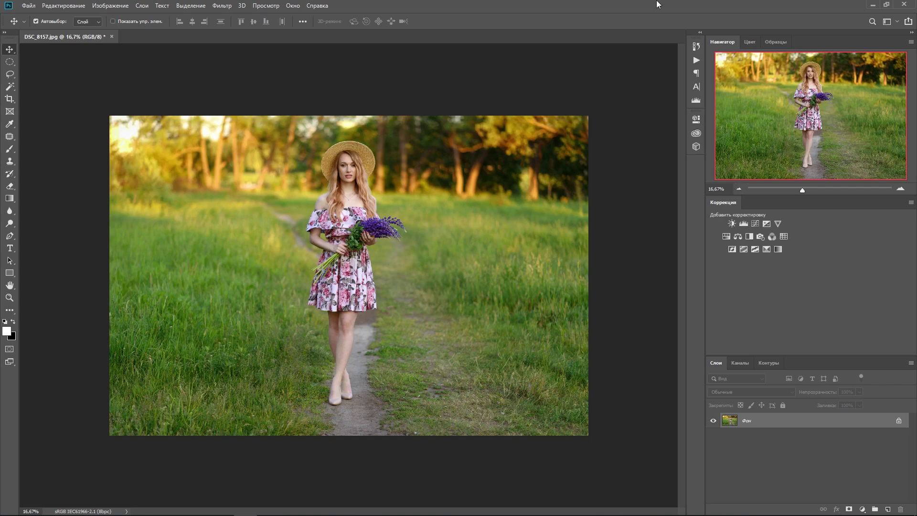
left_click(228, 7)
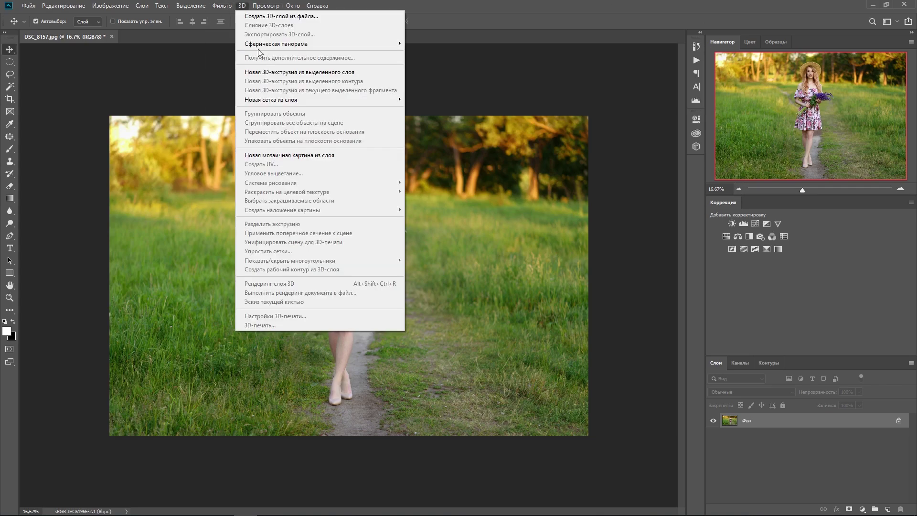
left_click(239, 63)
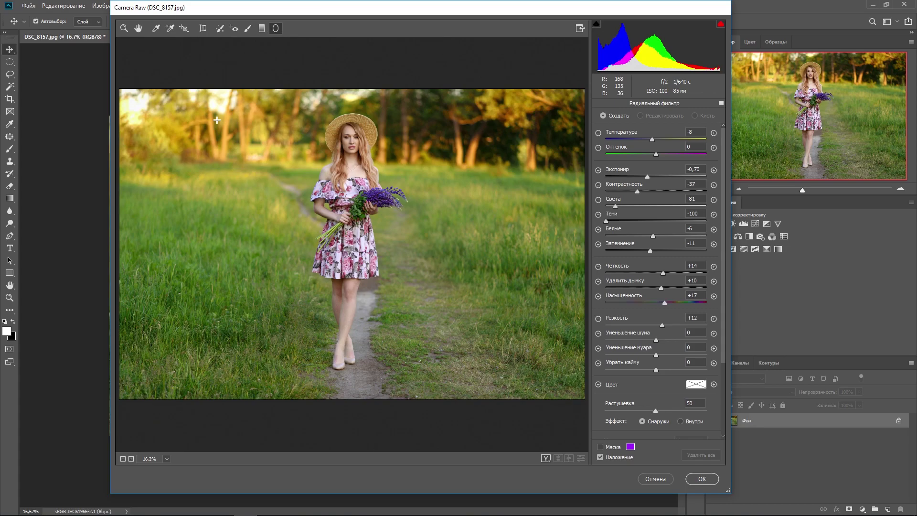
Draw a nearly level Radial Filter ellipse framing the woman
left_click_drag(175, 105, 454, 270)
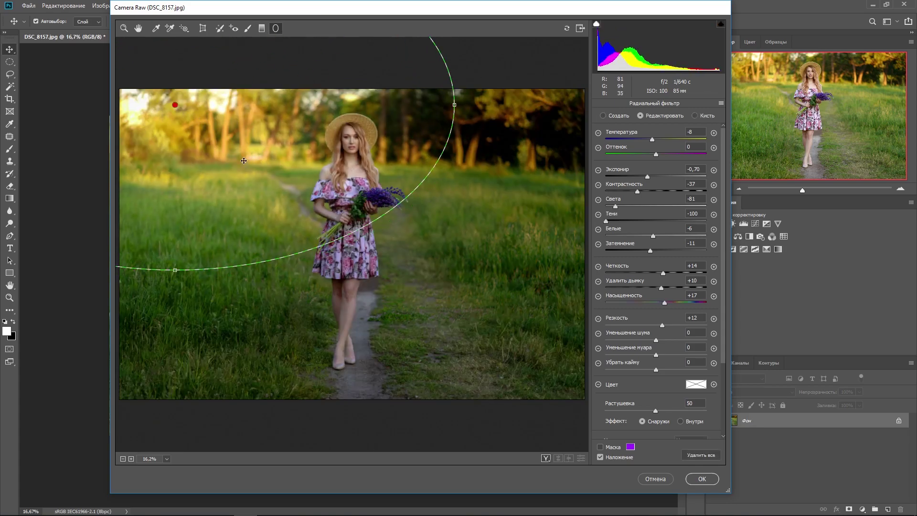
double_click(243, 161)
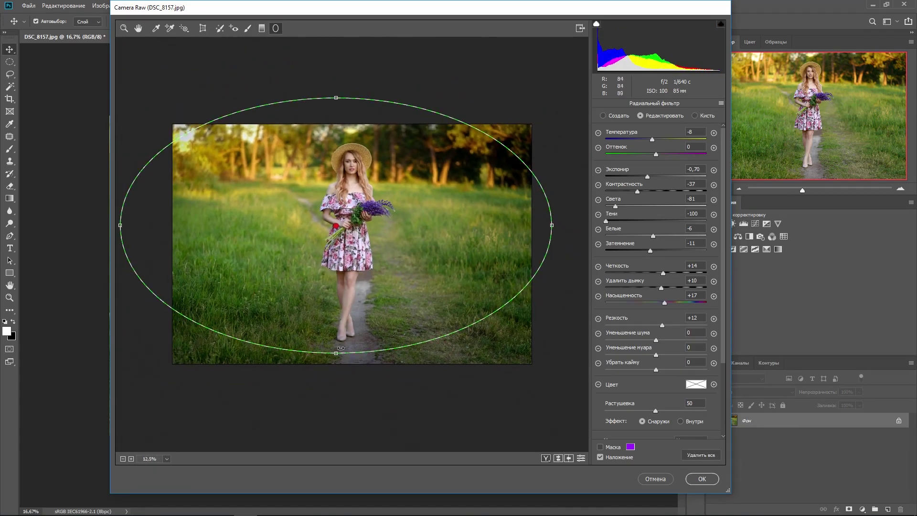
left_click_drag(341, 348, 340, 378)
mouse_move(351, 78)
left_mouse_down()
mouse_move(356, 108)
mouse_move(355, 101)
left_mouse_up()
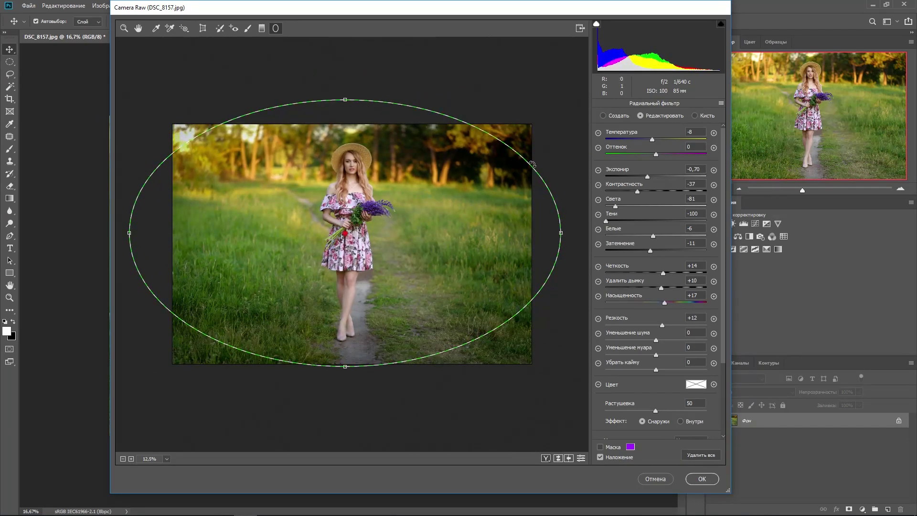
left_click_drag(553, 163, 557, 191)
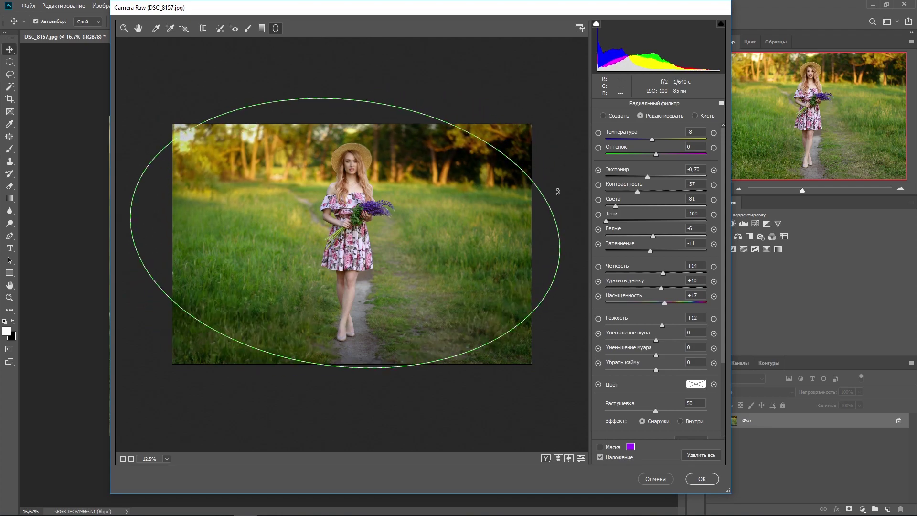
left_click_drag(558, 191, 557, 155)
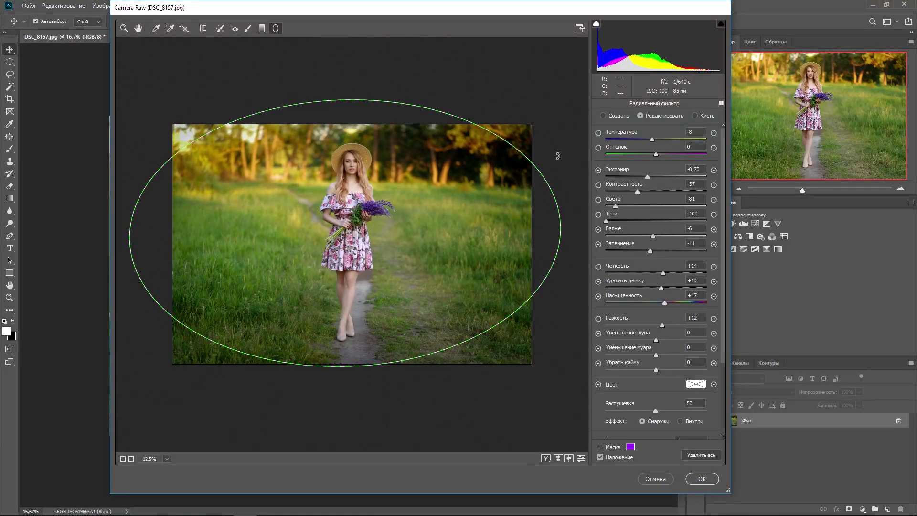
mouse_move(561, 228)
left_mouse_down()
mouse_move(543, 229)
mouse_move(562, 230)
left_mouse_up()
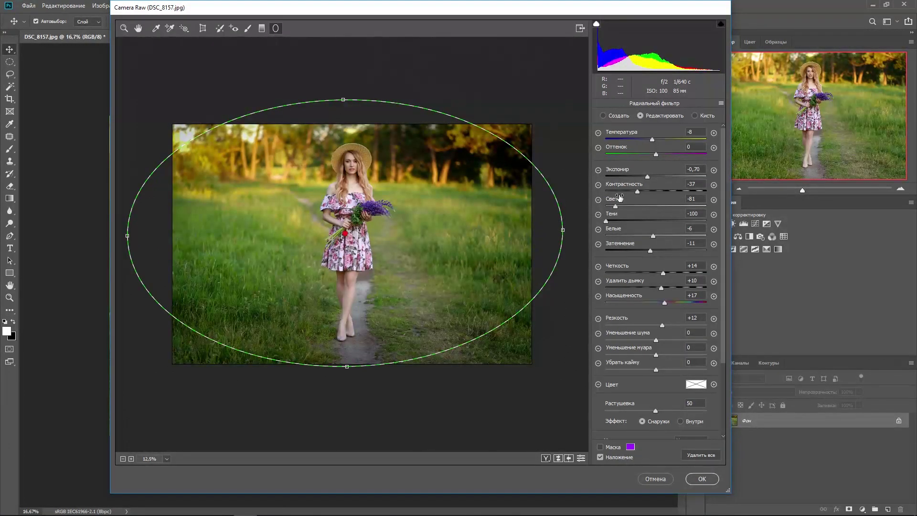
Set the outer area's Exposure to -0,50, ease the Highlights reduction and adjust Blacks
left_click_drag(647, 176, 642, 176)
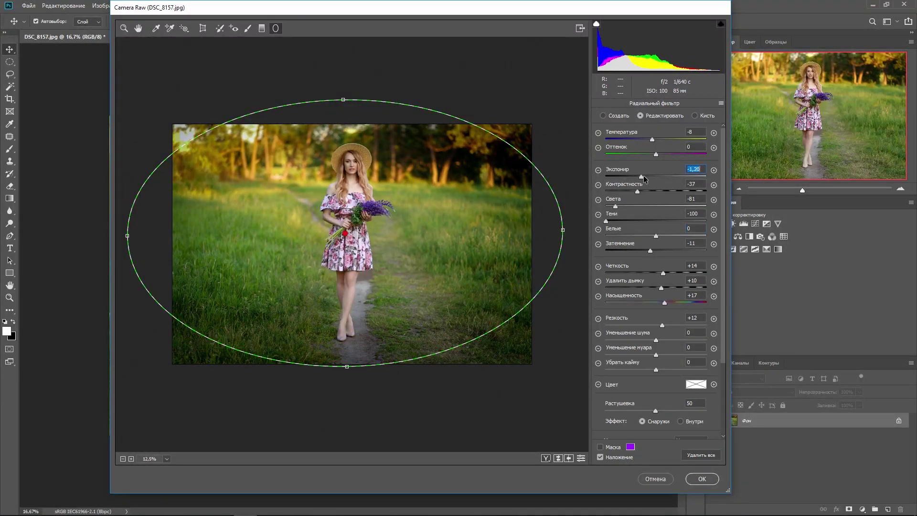
left_click(644, 176)
left_click_drag(615, 206, 619, 206)
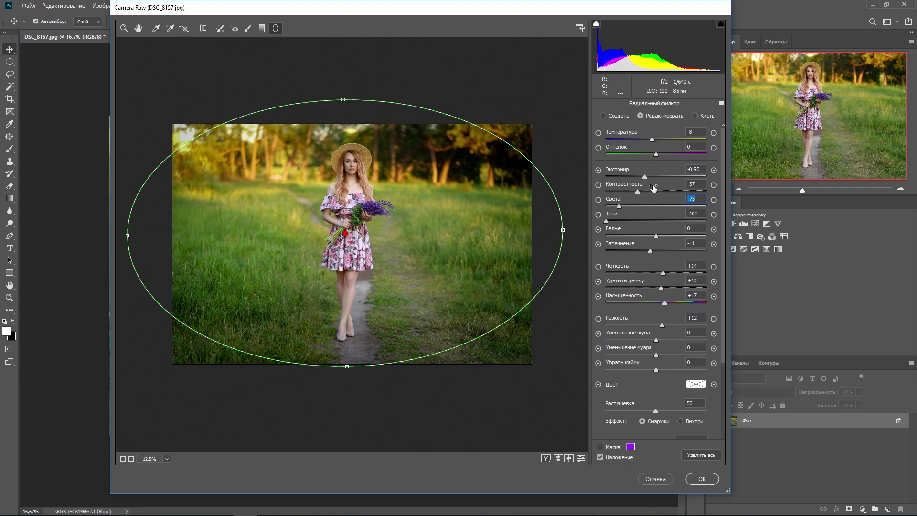
left_click_drag(645, 176, 651, 176)
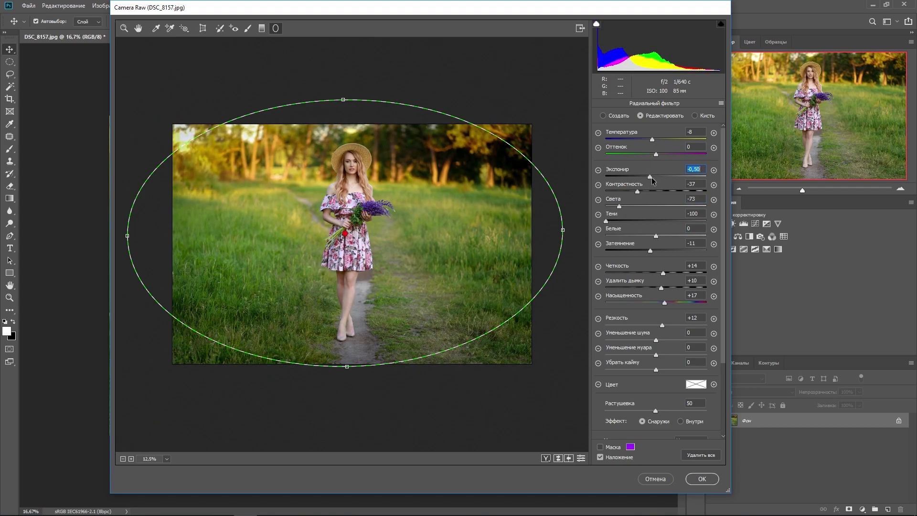
mouse_move(650, 250)
left_mouse_down()
mouse_move(661, 250)
mouse_move(648, 250)
left_mouse_up()
left_click(137, 29)
Apply the Camera Raw changes and select the Camera Raw Filter state in History
left_click(704, 479)
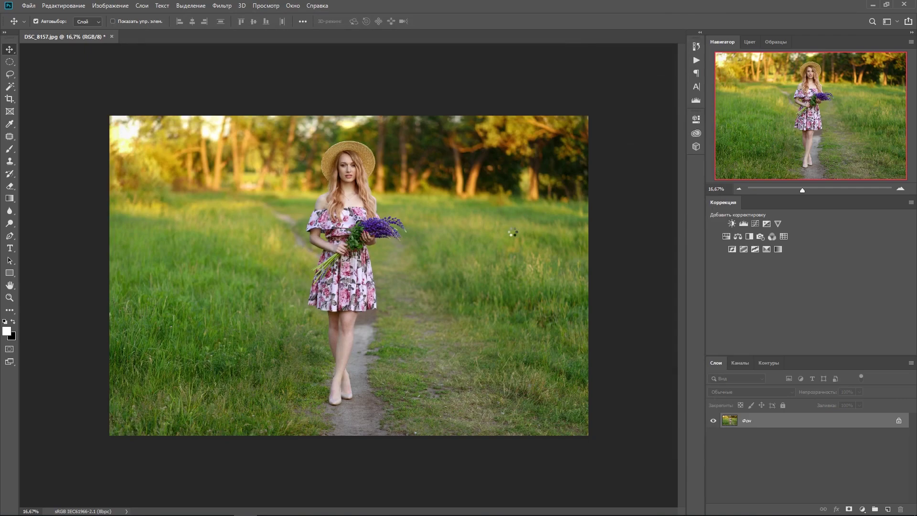
left_click(696, 46)
key("ctrl+minus")
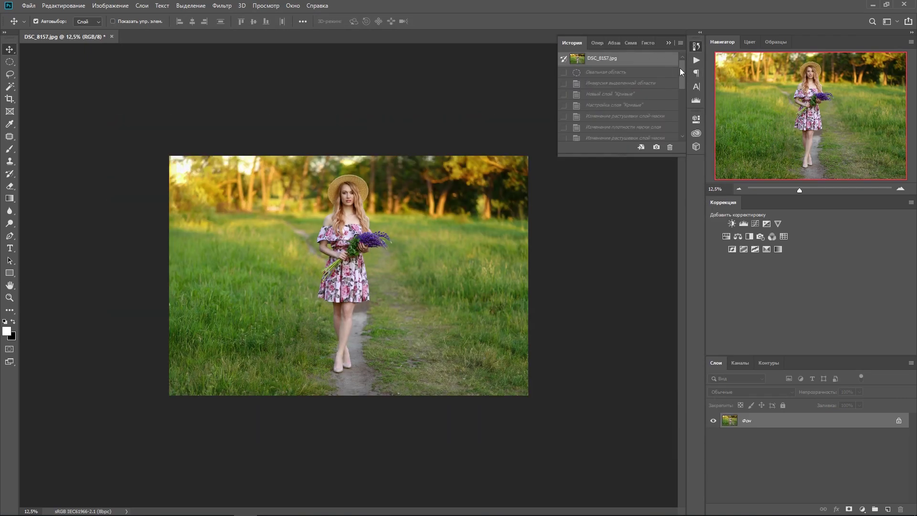
left_click_drag(681, 72, 681, 127)
left_click(634, 137)
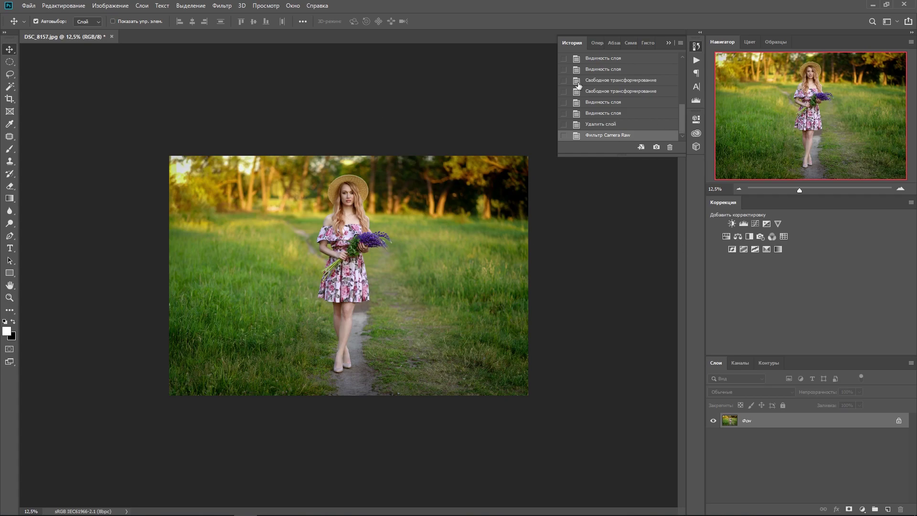
Revert to the earlier Elliptical Marquee history state
scroll(654, 100, "up", 3)
scroll(650, 69, "up", 3)
left_click(631, 58)
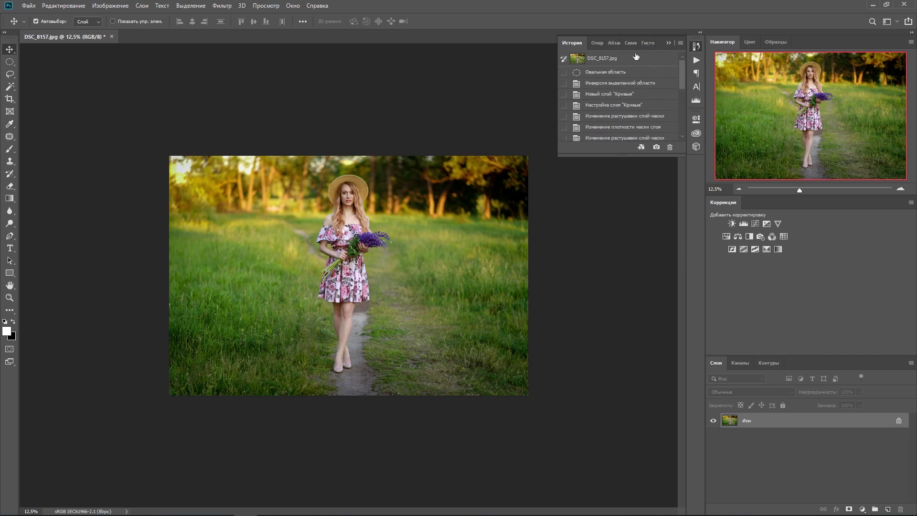
Draw a large elliptical marquee selection centred around the woman
left_click(9, 62)
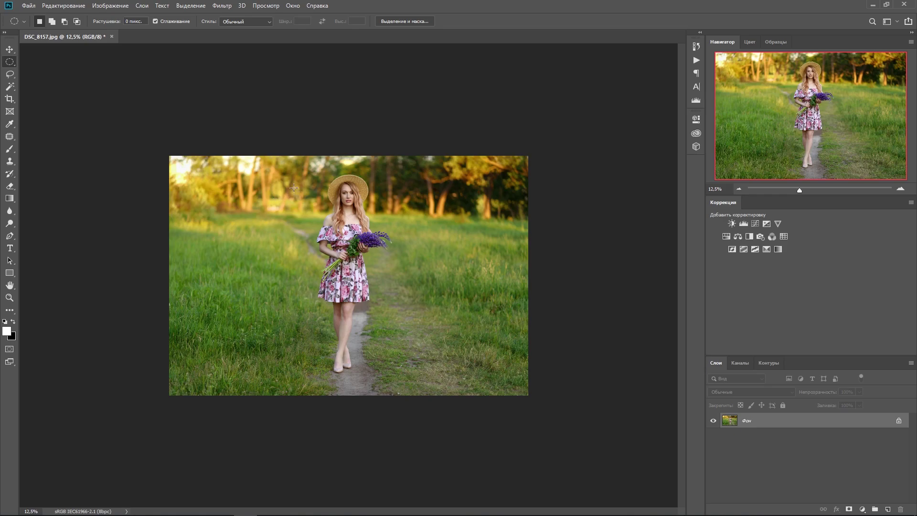
left_click_drag(217, 170, 538, 389)
left_click_drag(425, 318, 393, 314)
Invert the oval selection and add a Curves adjustment layer for the edges
right_click(272, 209)
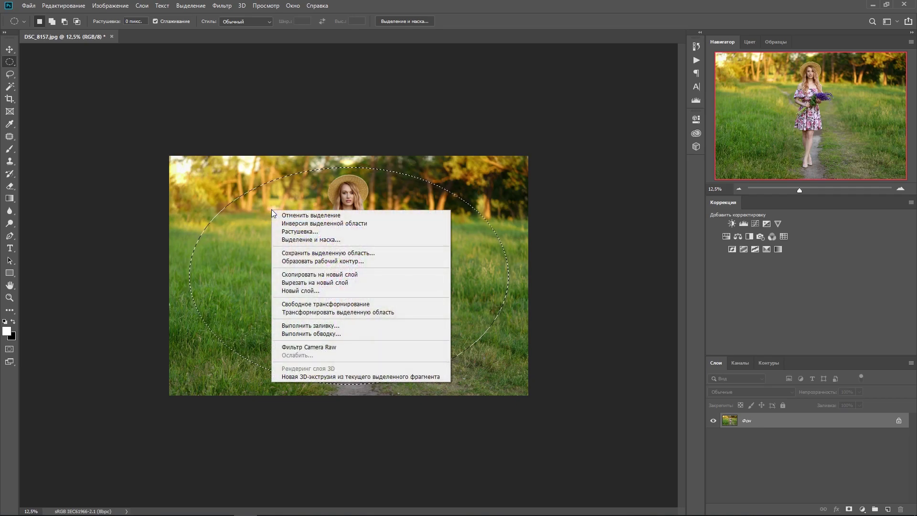
left_click(338, 223)
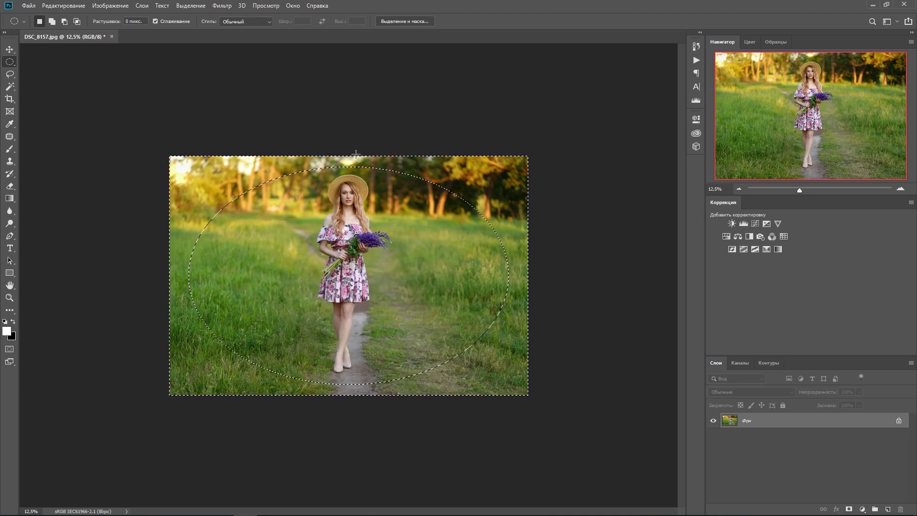
left_click(141, 5)
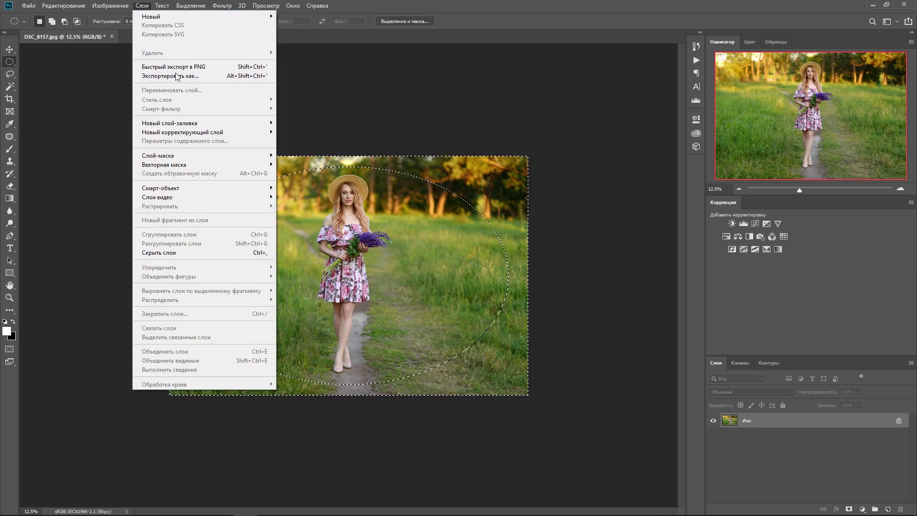
mouse_move(182, 132)
left_click(316, 151)
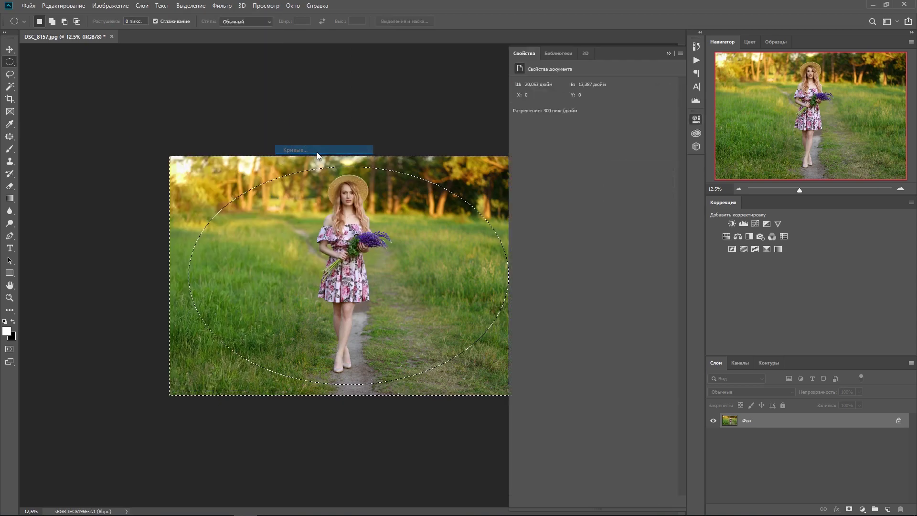
left_click(530, 148)
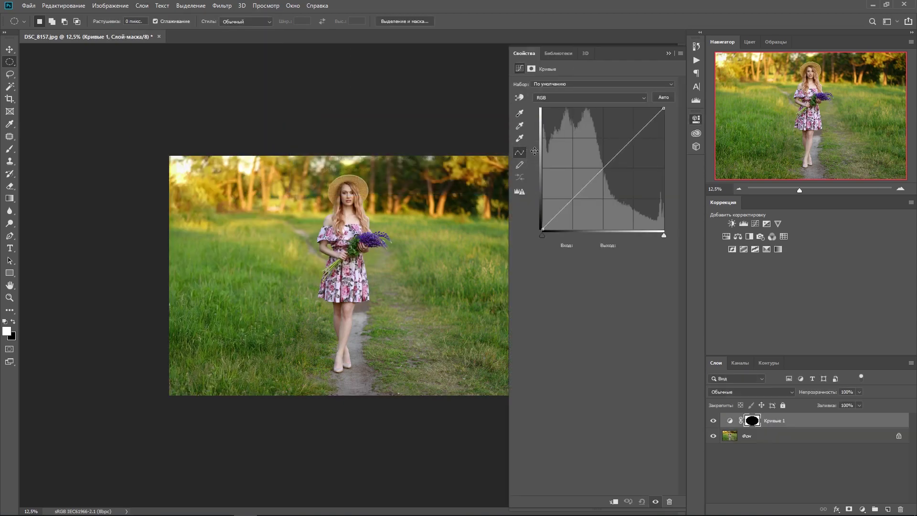
Pull the curve's midpoint down and add an upper point to darken the edges
left_click_drag(582, 187, 593, 197)
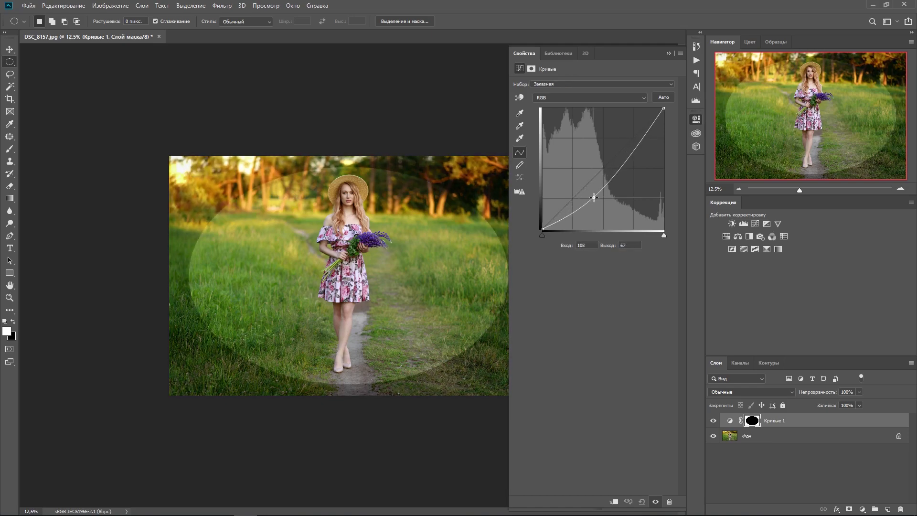
left_click_drag(593, 197, 595, 196)
left_click_drag(629, 154, 634, 154)
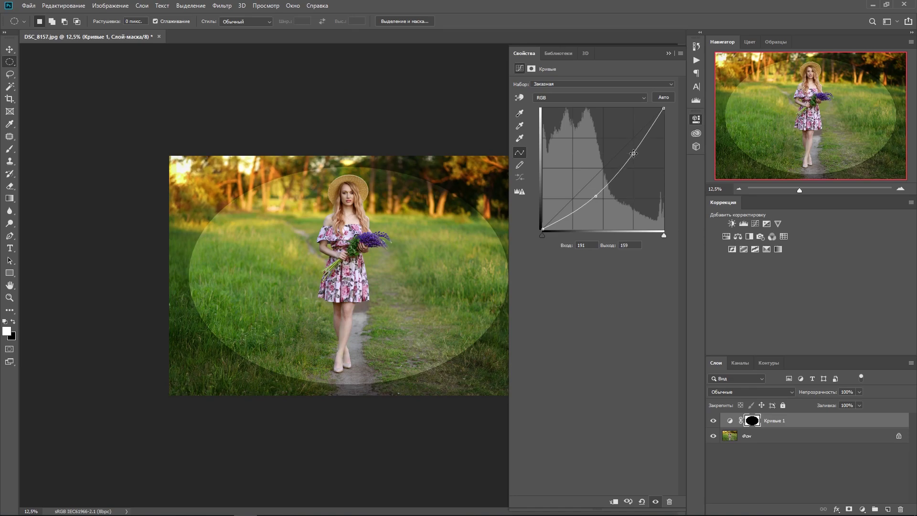
left_click(668, 54)
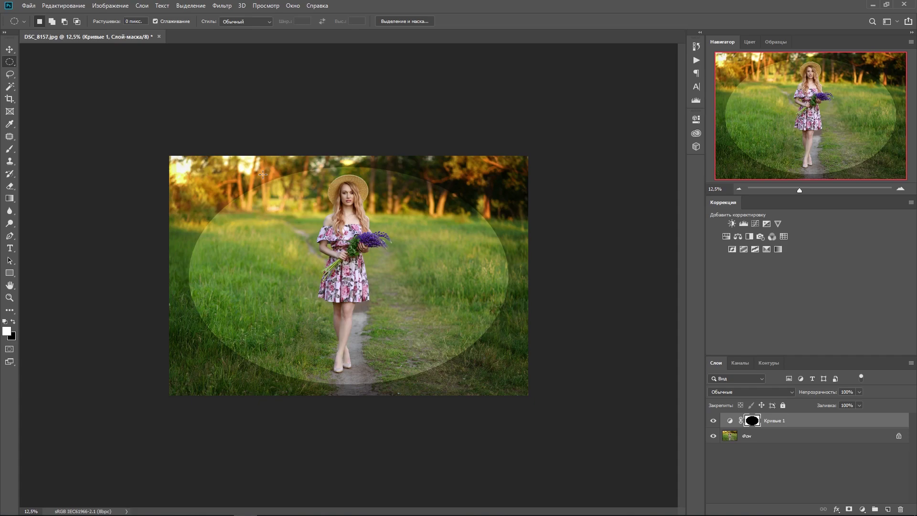
Set a Gaussian Blur radius of about 167,6 px on the Curves mask
left_click(224, 6)
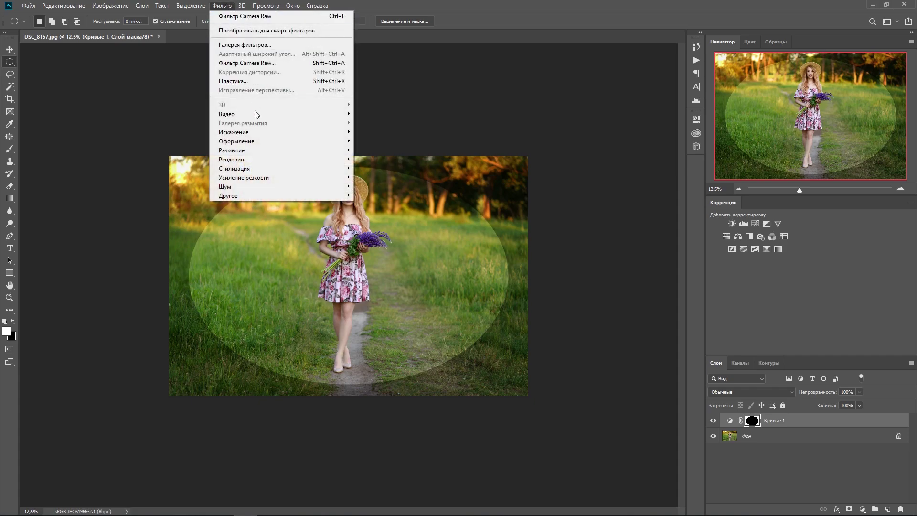
mouse_move(232, 150)
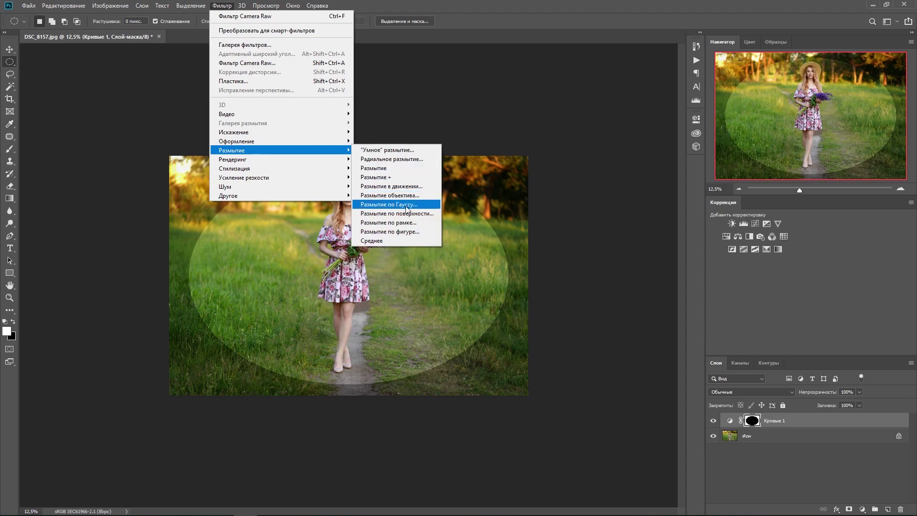
left_click(406, 209)
mouse_move(451, 252)
left_mouse_down()
mouse_move(426, 251)
mouse_move(448, 250)
left_mouse_up()
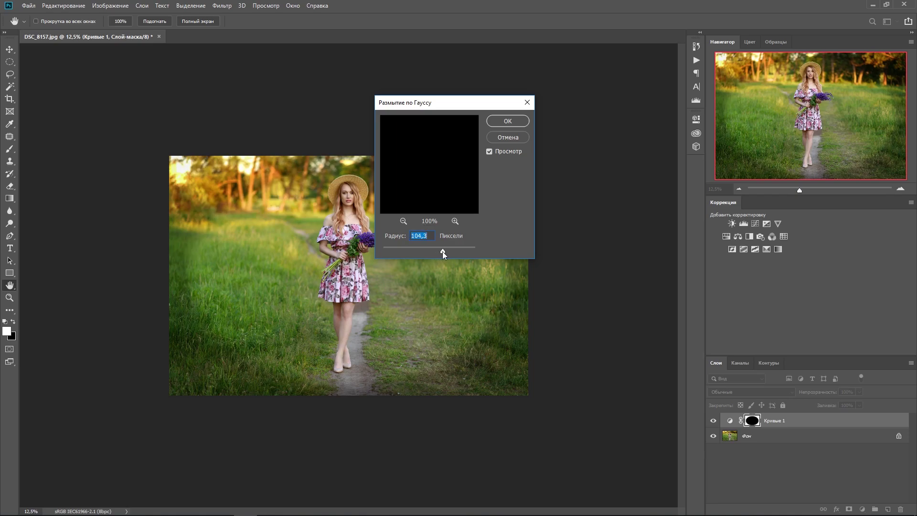
left_click_drag(442, 251, 453, 250)
Confirm the Gaussian Blur and toggle the Curves layer to compare before and after
left_click(509, 121)
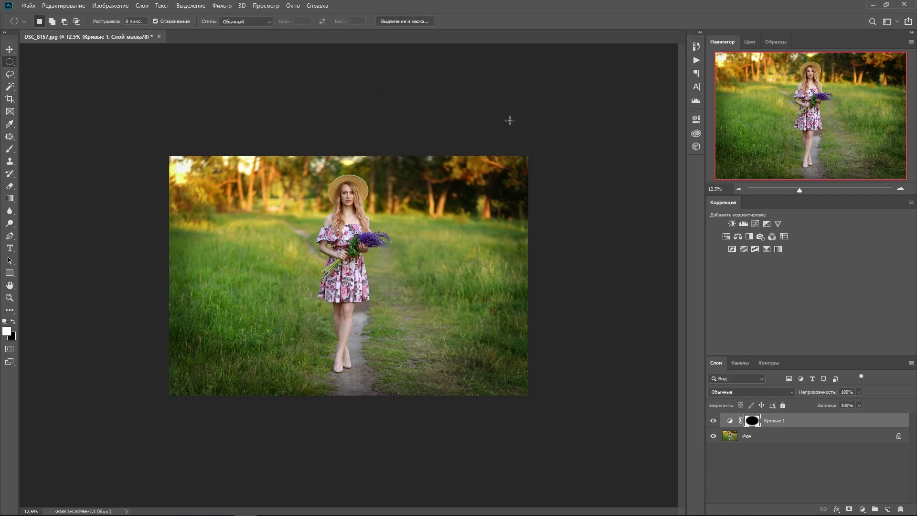
left_click(712, 422)
left_click(712, 422)
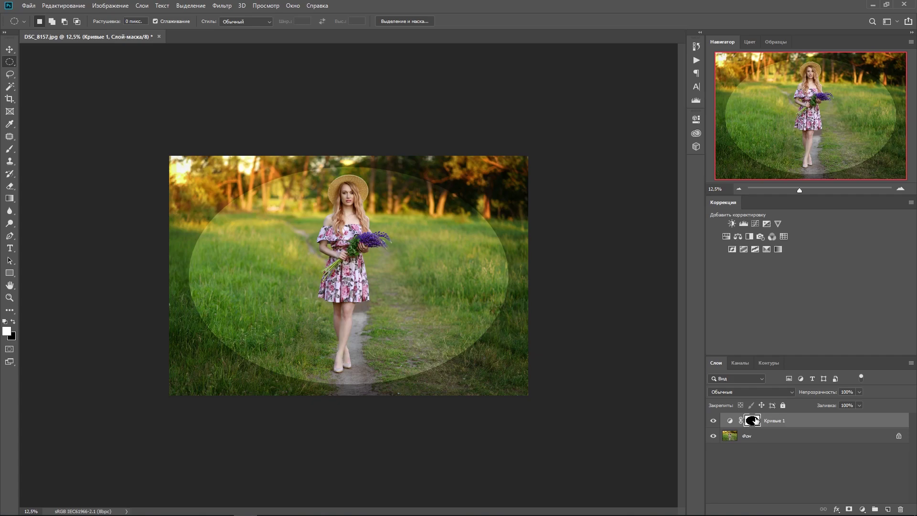
Raise the Curves 1 mask Feather substantially, then compare the vignette off and on
double_click(753, 421)
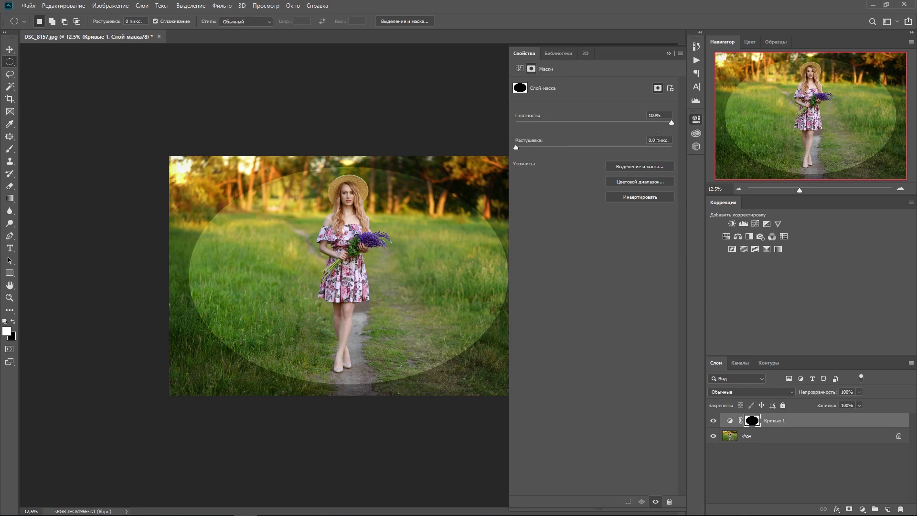
left_click_drag(515, 146, 517, 146)
left_click_drag(517, 147, 647, 147)
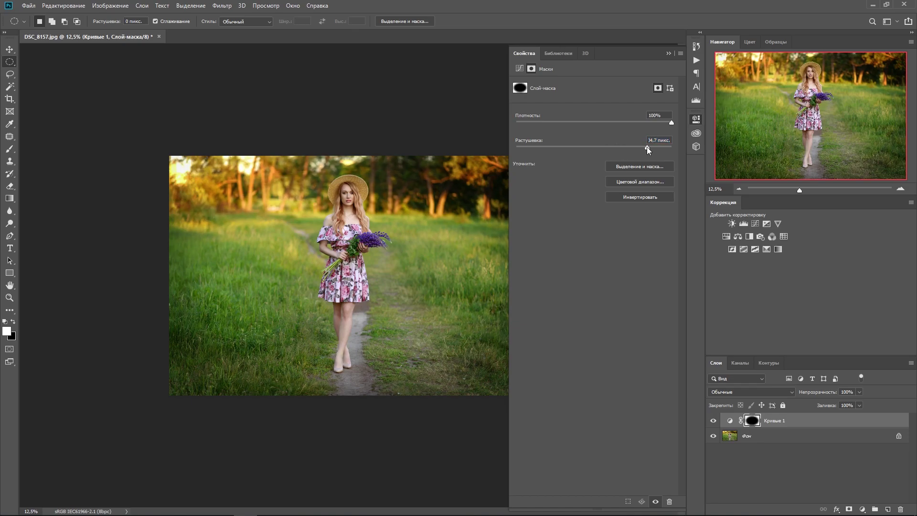
left_click(670, 53)
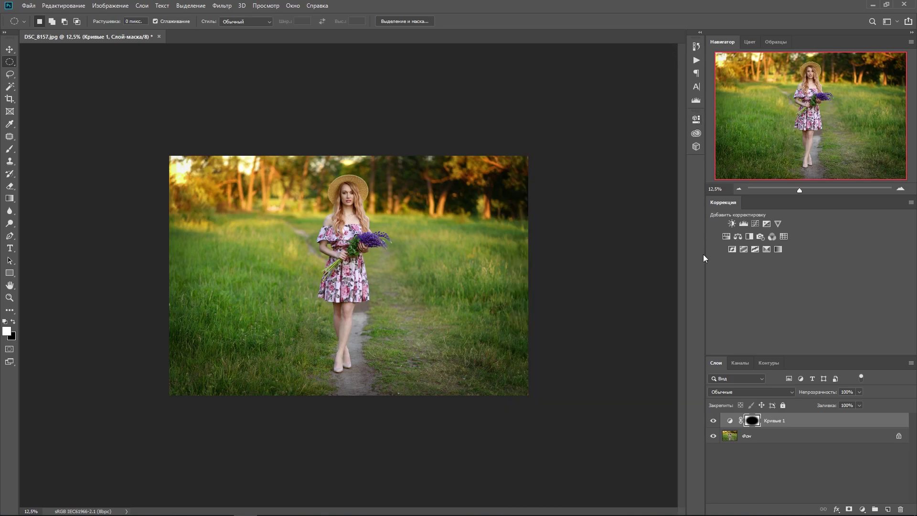
left_click(713, 420)
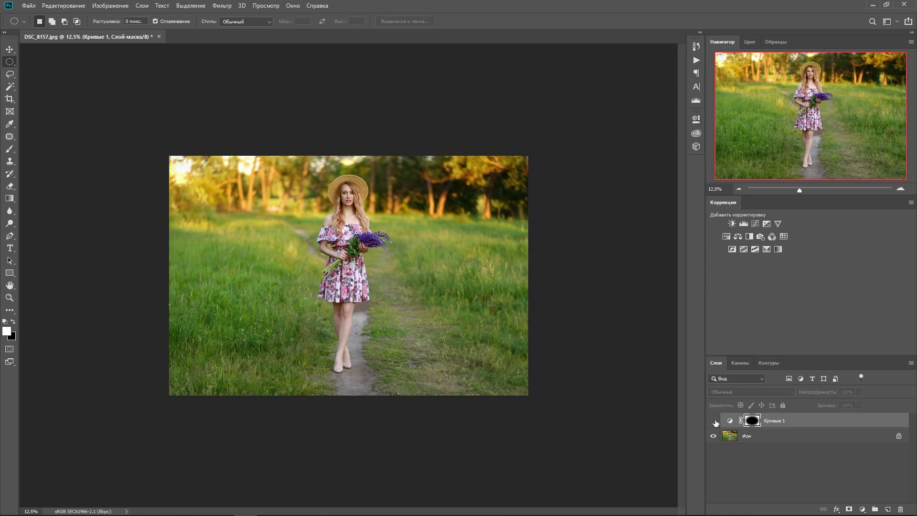
left_click(714, 421)
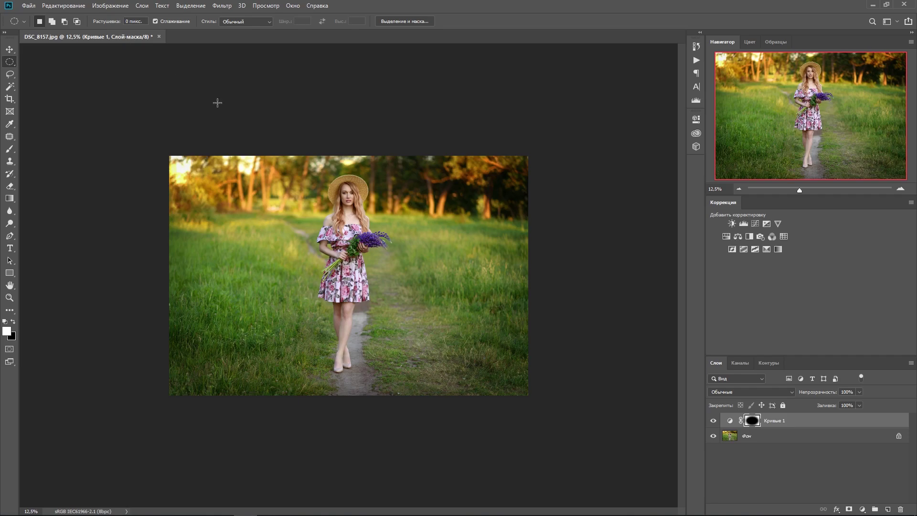
Free Transform the vignette mask to about 113%, recentred and level
key("ctrl+t")
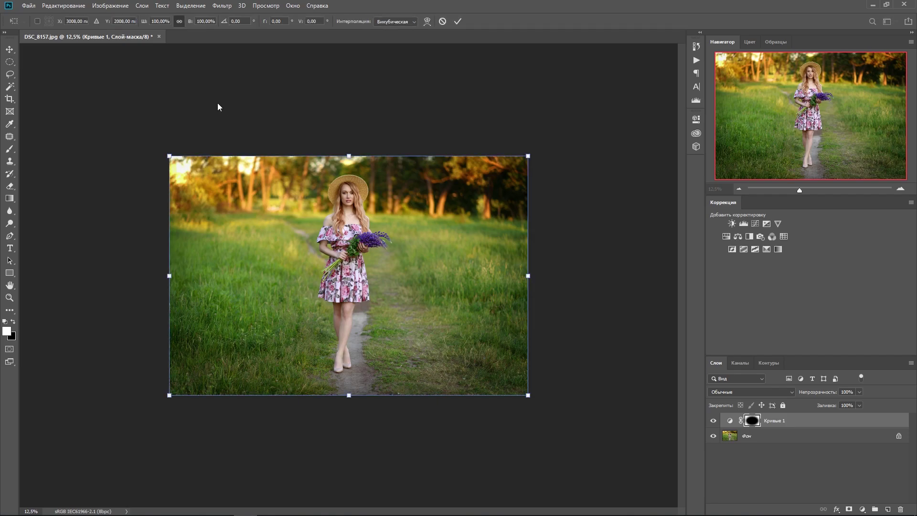
left_click(443, 21)
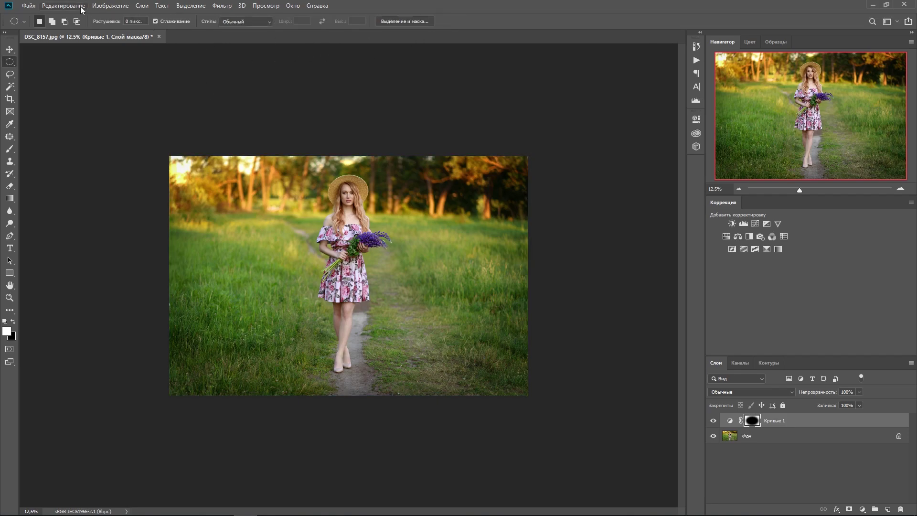
left_click(64, 6)
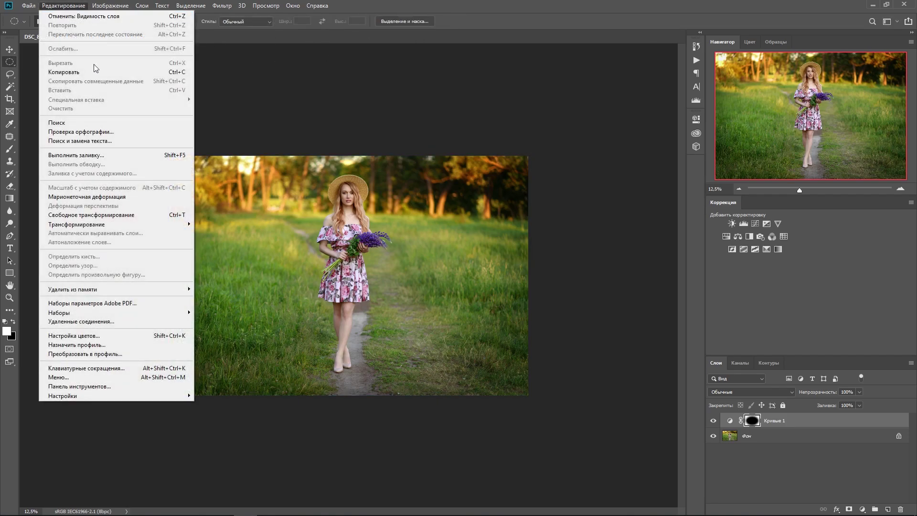
left_click(98, 214)
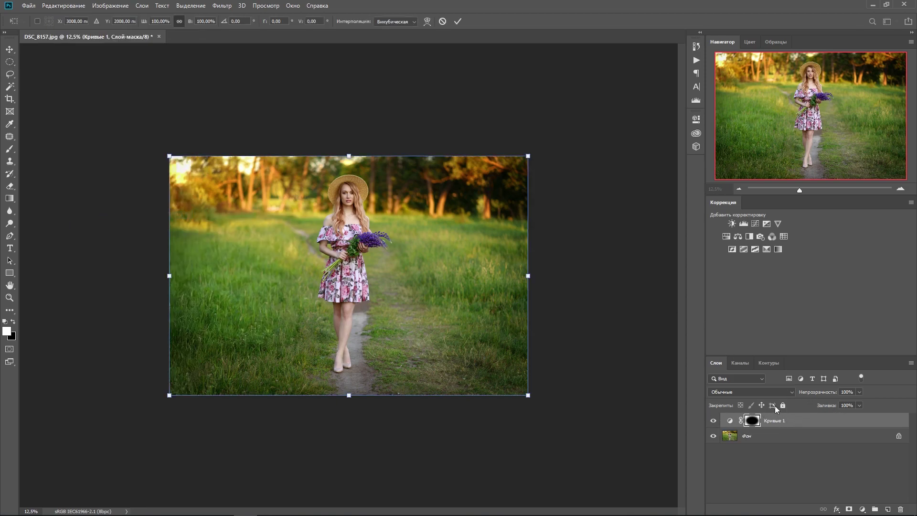
left_click_drag(532, 161, 615, 139)
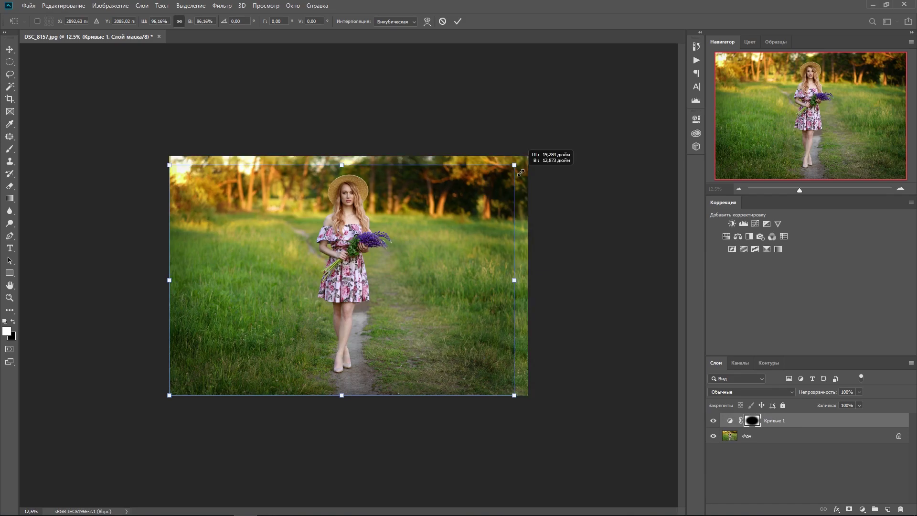
left_click_drag(487, 224, 454, 238)
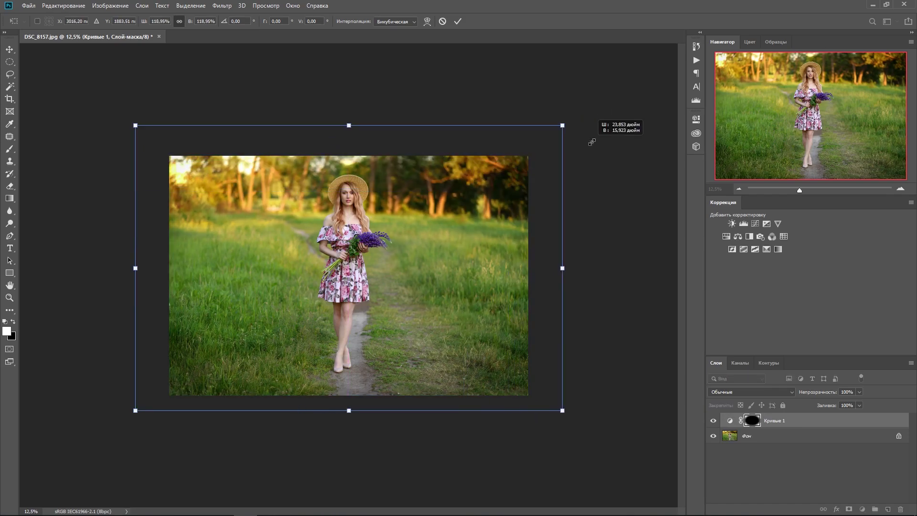
mouse_move(566, 126)
left_mouse_down()
mouse_move(575, 118)
mouse_move(525, 78)
mouse_move(499, 96)
left_mouse_up()
mouse_move(466, 143)
left_mouse_down()
mouse_move(465, 134)
mouse_move(466, 154)
left_mouse_up()
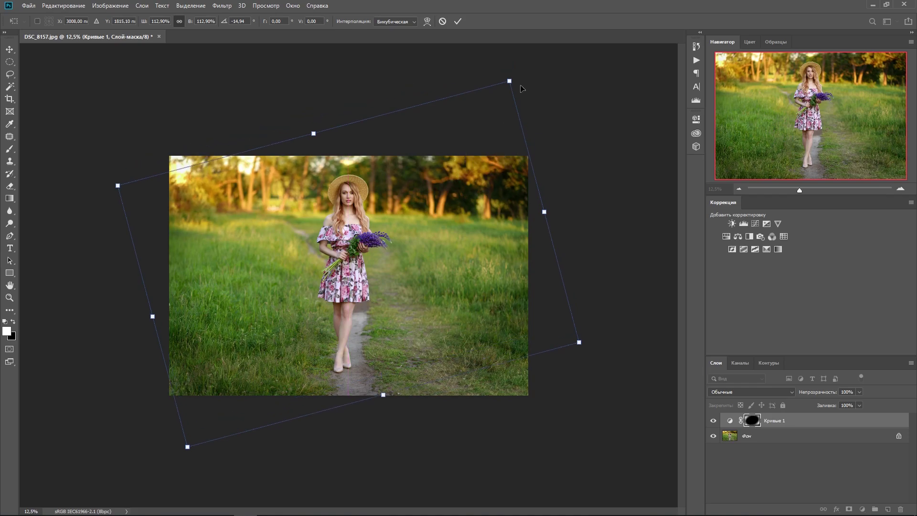
left_click_drag(513, 79, 573, 115)
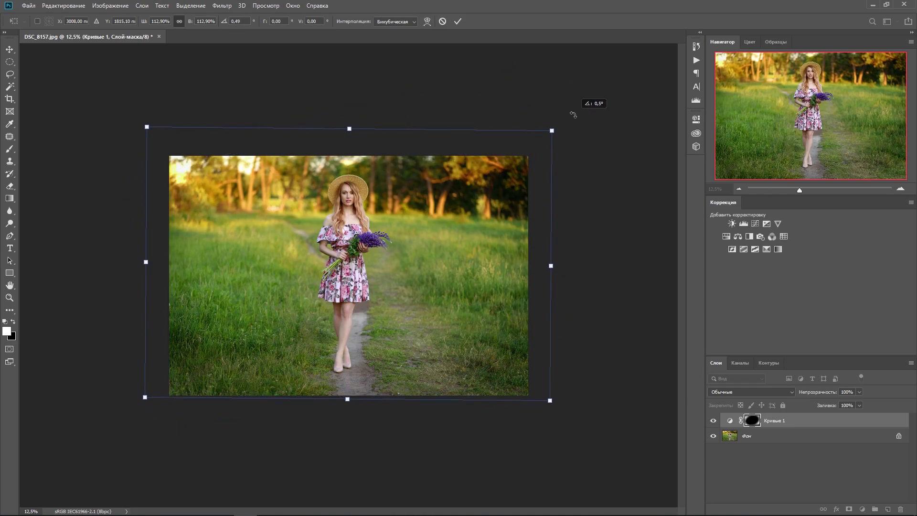
left_click_drag(484, 159, 483, 170)
Commit the mask transform, lower both Curves points, and compare the vignette off and on
key("Return")
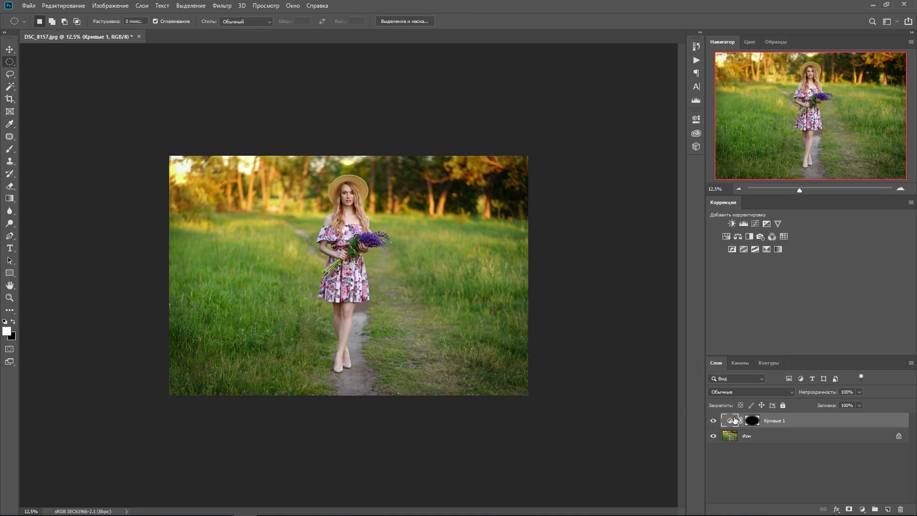
left_click(730, 420)
double_click(730, 420)
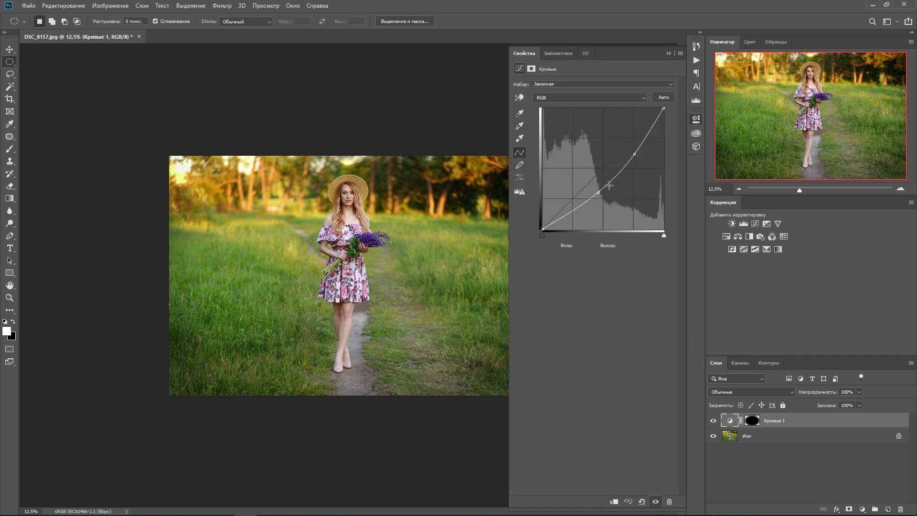
left_click_drag(598, 191, 600, 192)
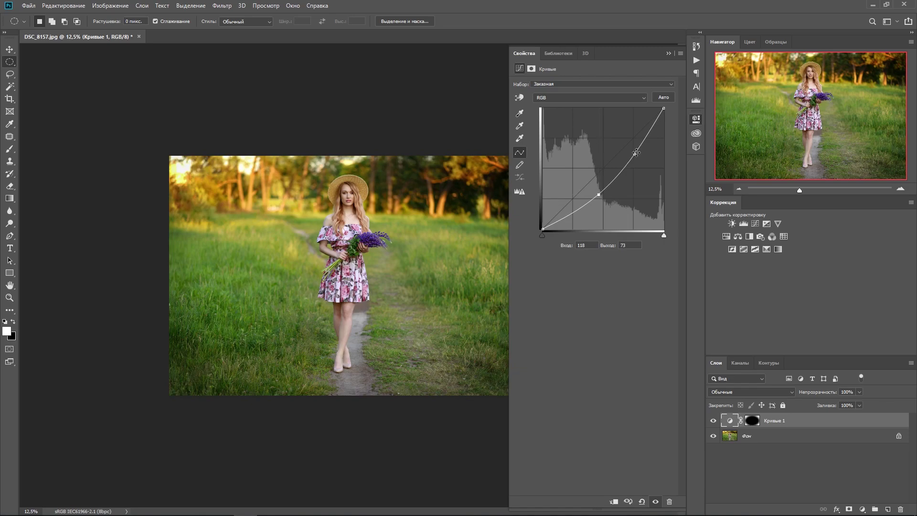
left_click_drag(634, 153, 638, 157)
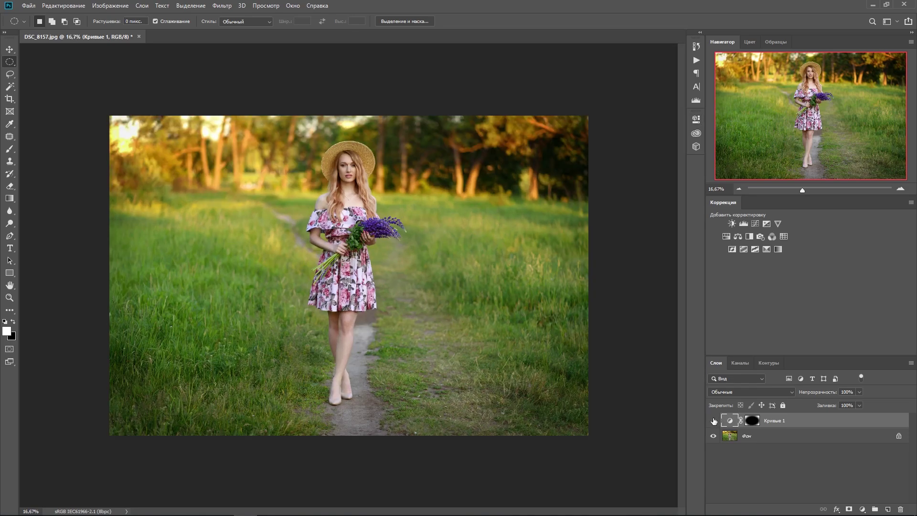
left_click(713, 420)
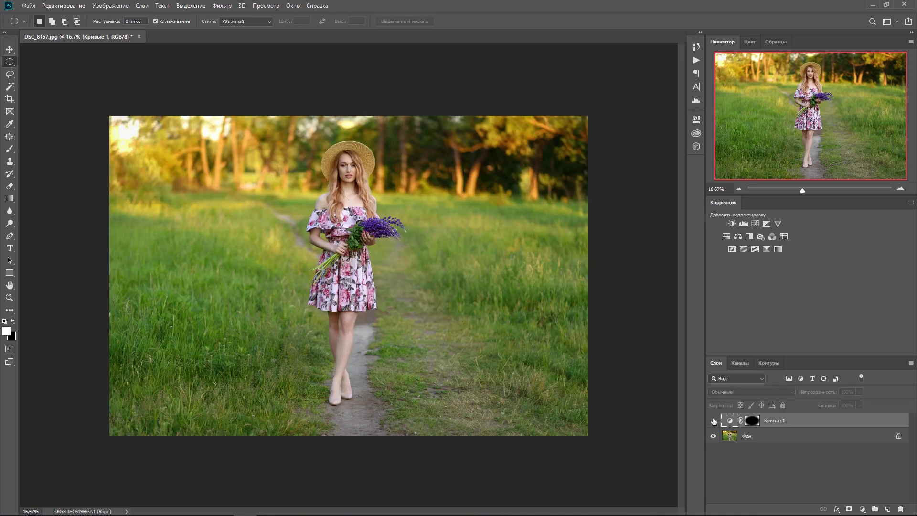
left_click(714, 421)
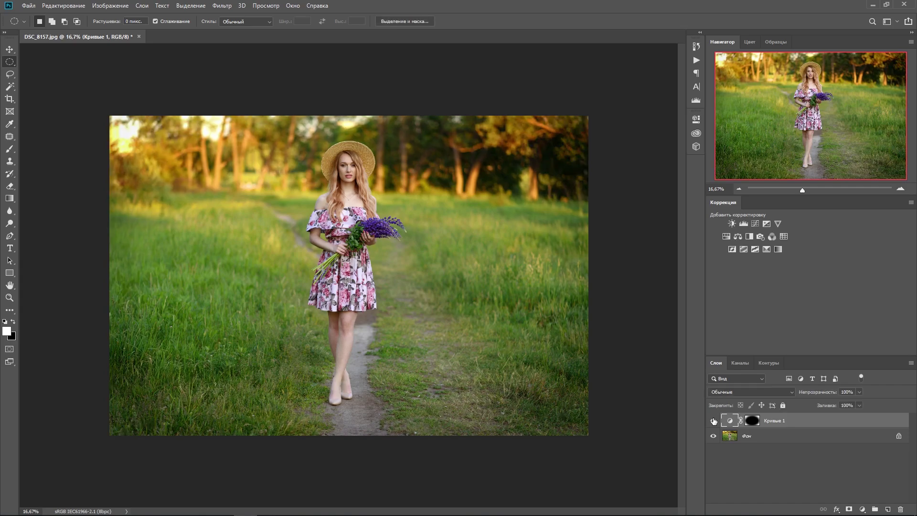